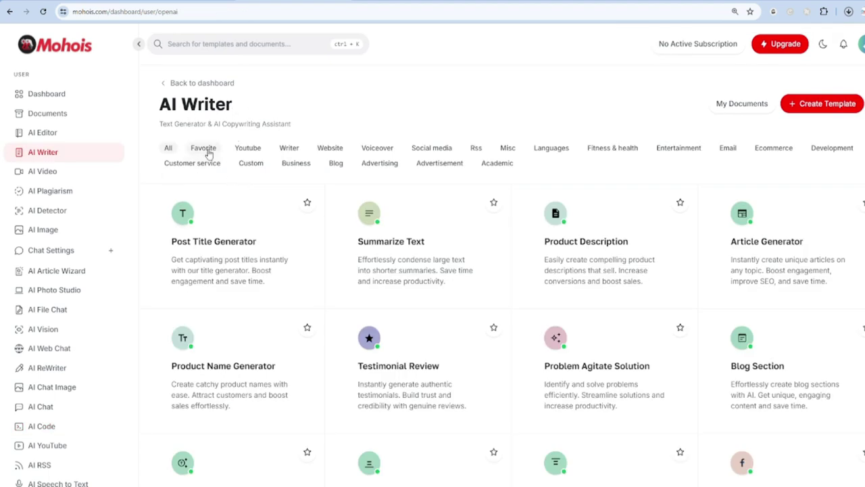
- Filter the AI Writer templates to the Favorite category
{"action": "left_click", "coordinate": [204, 147]}
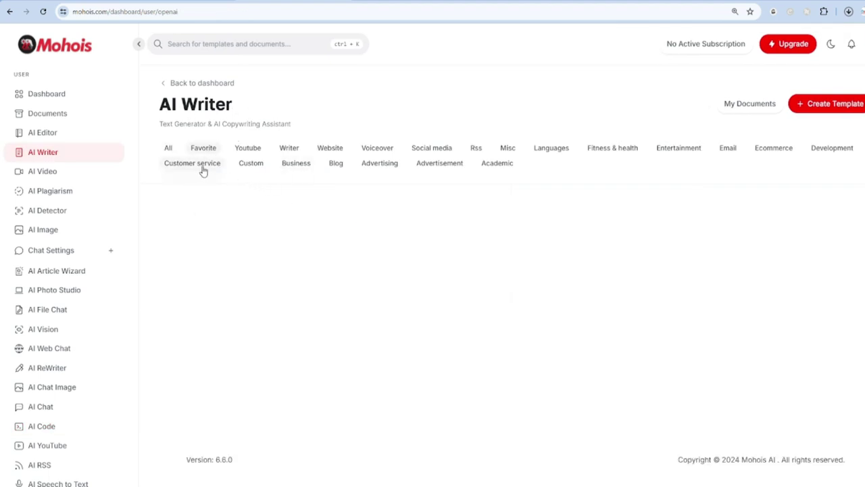
- Browse the All, Youtube and Writer template categories in turn
{"action": "left_click", "coordinate": [169, 148]}
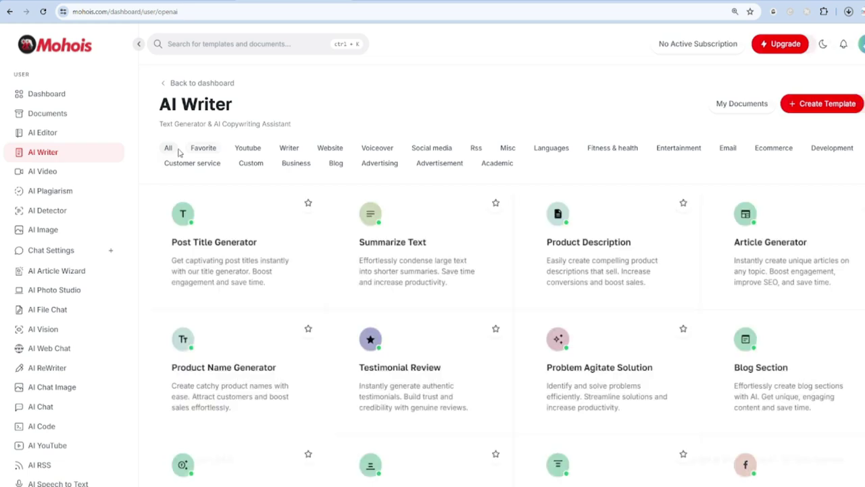
{"action": "left_click", "coordinate": [248, 147]}
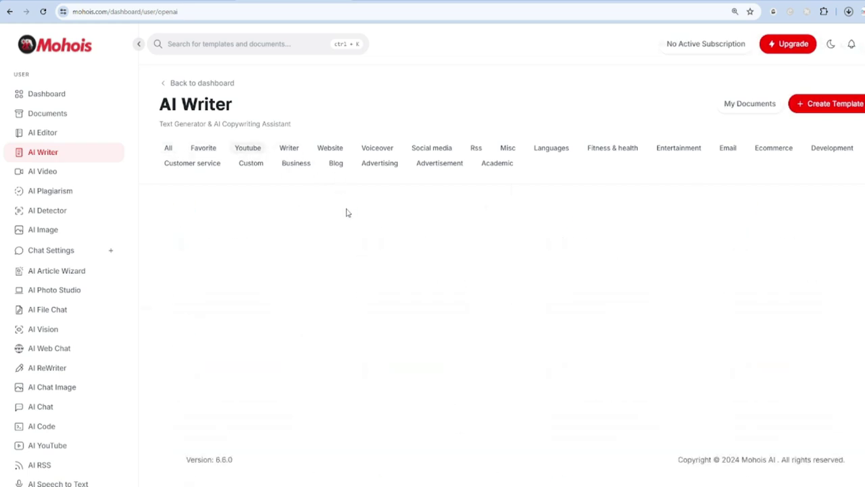
{"action": "left_click", "coordinate": [290, 147]}
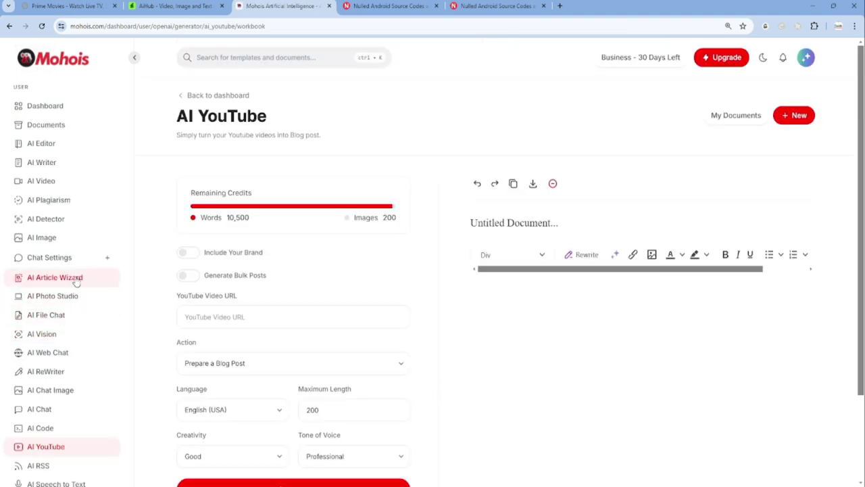
- Open AI File Chat, then select and deselect the AI Speech to Text title
{"action": "left_click", "coordinate": [49, 316]}
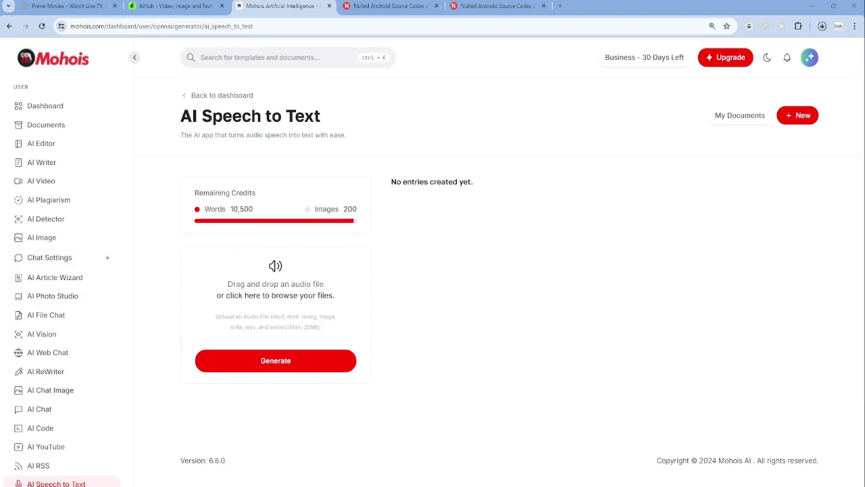
{"action": "left_click_drag", "start_coordinate": [180, 115], "coordinate": [351, 128]}
{"action": "left_click", "coordinate": [361, 168]}
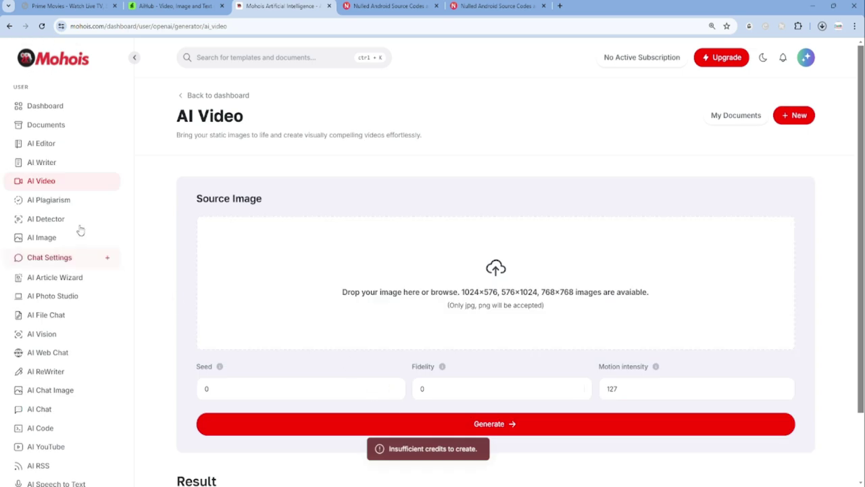
- Go back to the AI Writer template library from the sidebar
{"action": "left_click", "coordinate": [41, 162]}
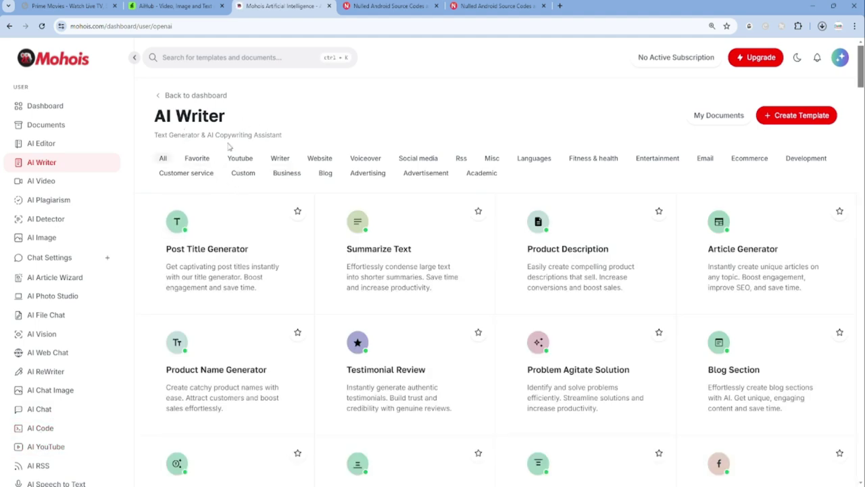
- Browse the Favorite, All, Youtube, Writer, Social media and Languages template categories
{"action": "left_click", "coordinate": [197, 160]}
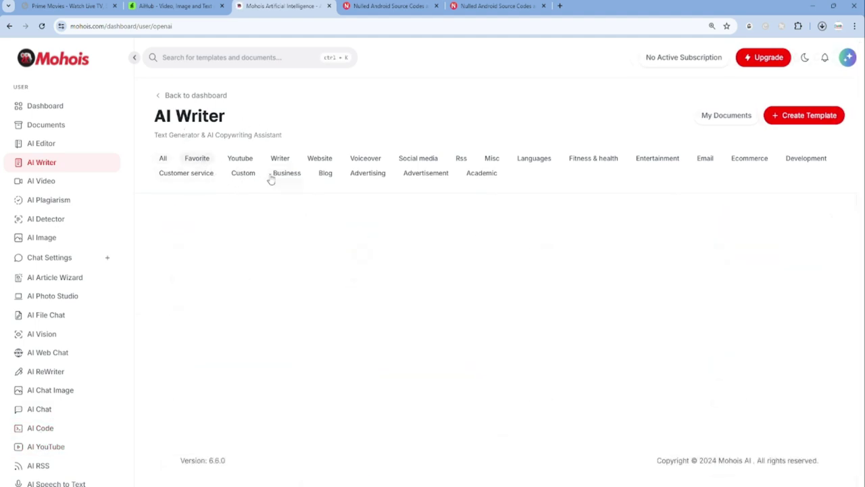
{"action": "left_click", "coordinate": [163, 158]}
{"action": "left_click", "coordinate": [240, 158]}
{"action": "left_click", "coordinate": [281, 159]}
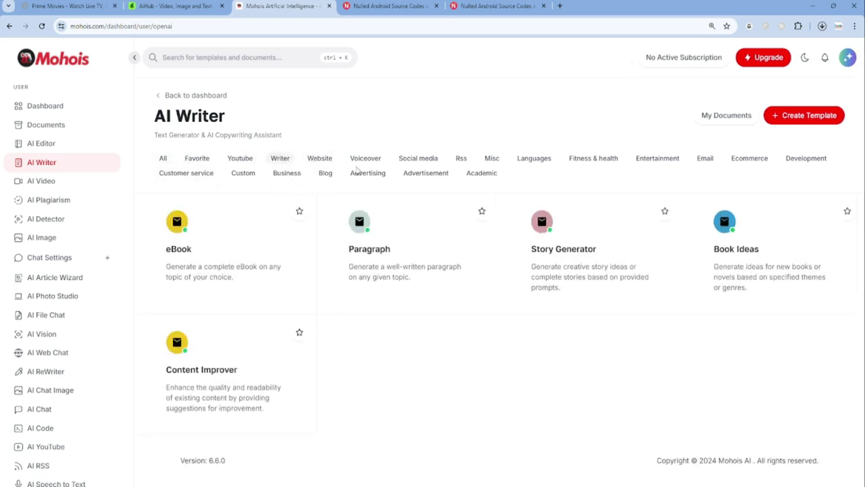
{"action": "left_click", "coordinate": [418, 158]}
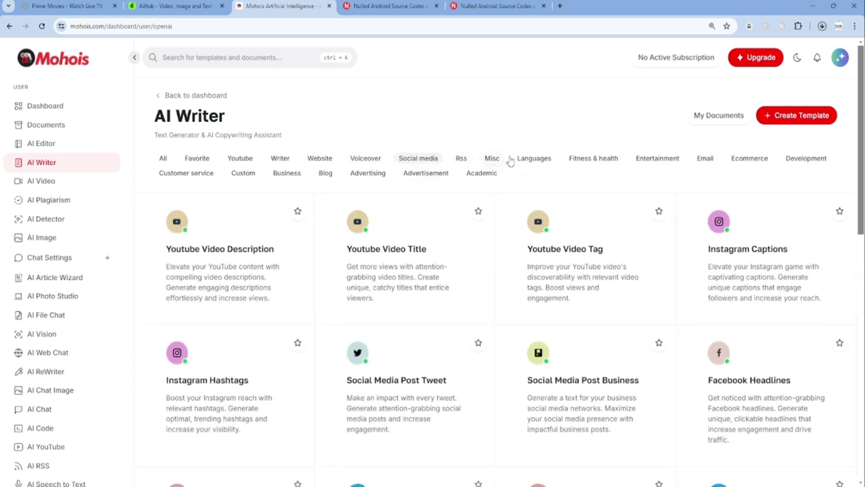
{"action": "left_click", "coordinate": [540, 159]}
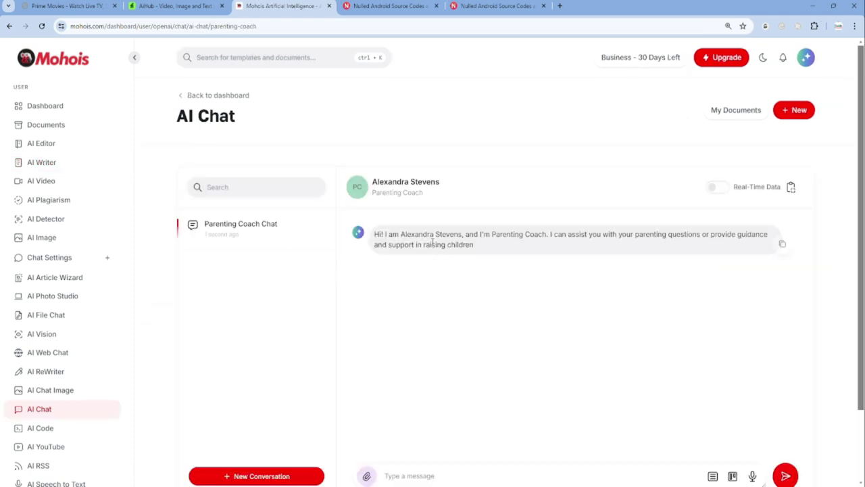
{"action": "scroll", "coordinate": [416, 305], "scroll_direction": "down", "scroll_amount": 2}
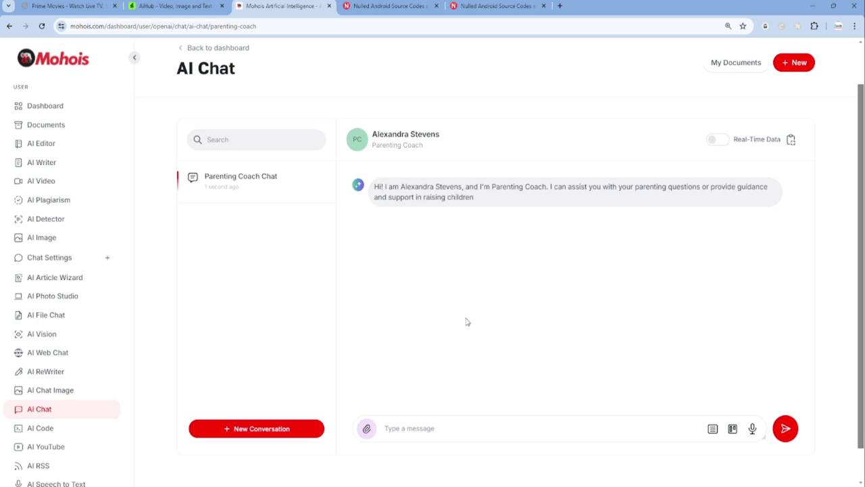
- Highlight the Parenting Coach's greeting message text, then click the left sidebar
{"action": "left_click_drag", "start_coordinate": [474, 198], "coordinate": [324, 201]}
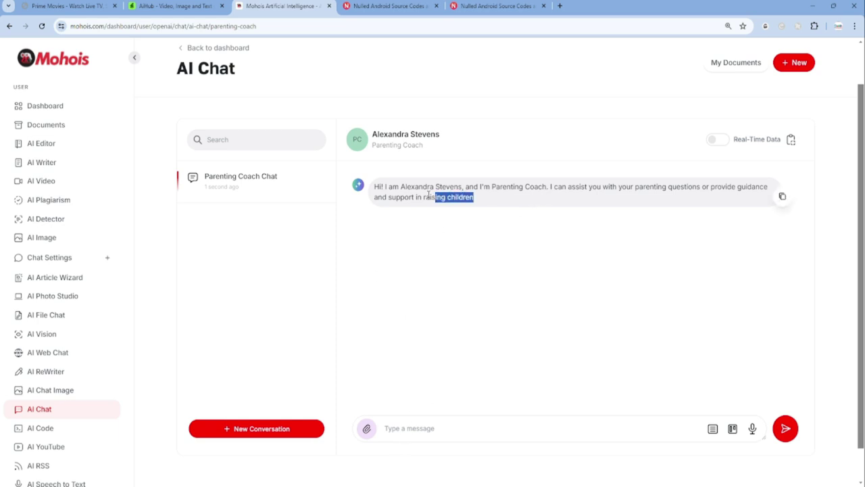
{"action": "left_click", "coordinate": [42, 162]}
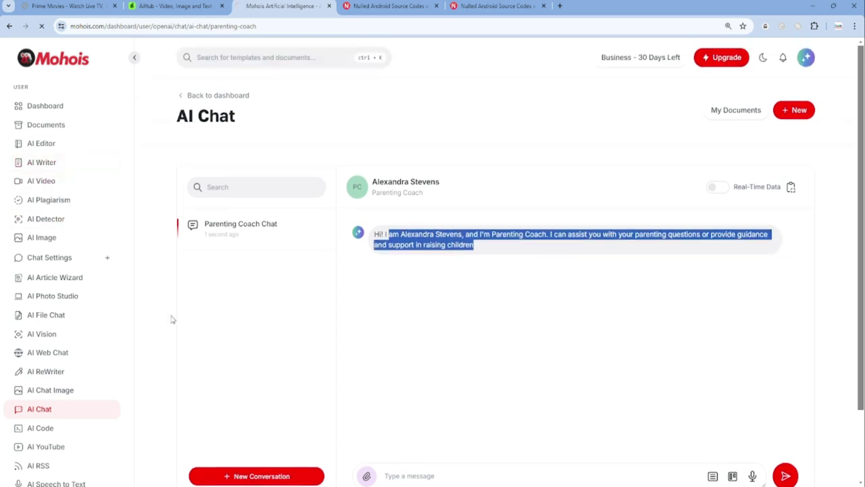